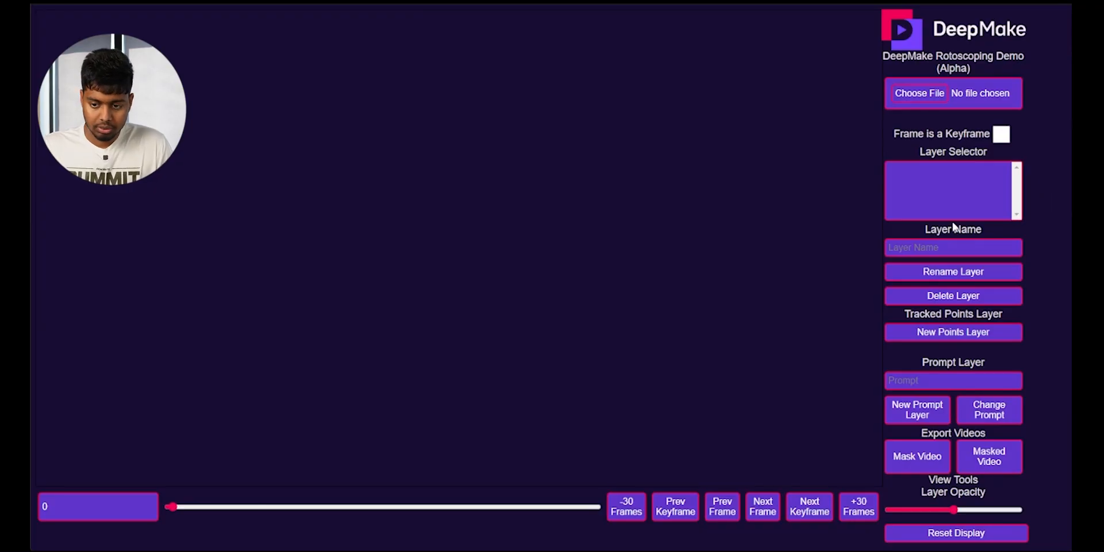
# Load the PF009…K.mp4 clip and scrub through its footage.
pyautogui.click(920, 94)
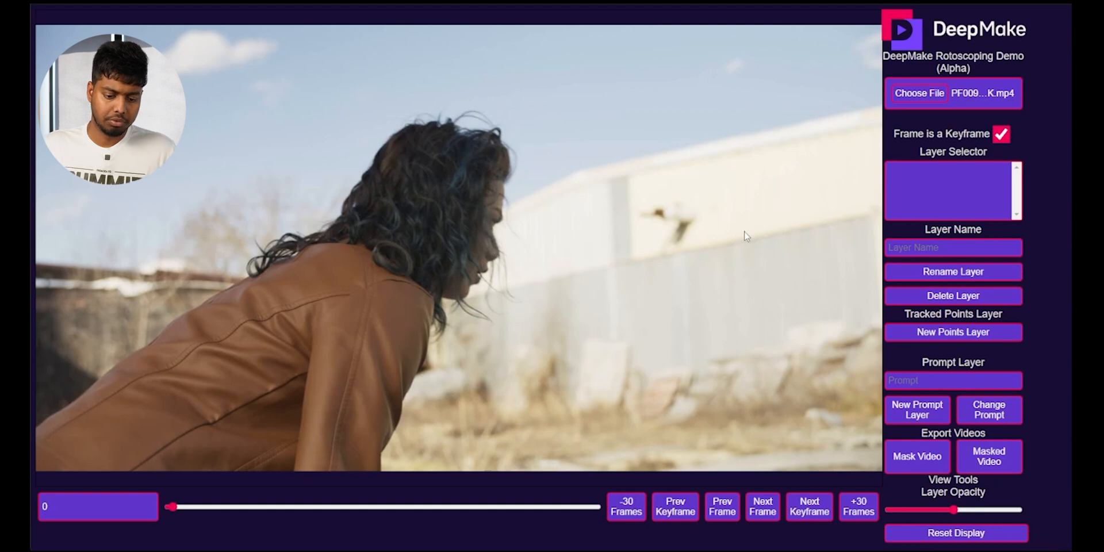
pyautogui.moveTo(172, 506); pyautogui.dragTo(510, 507)
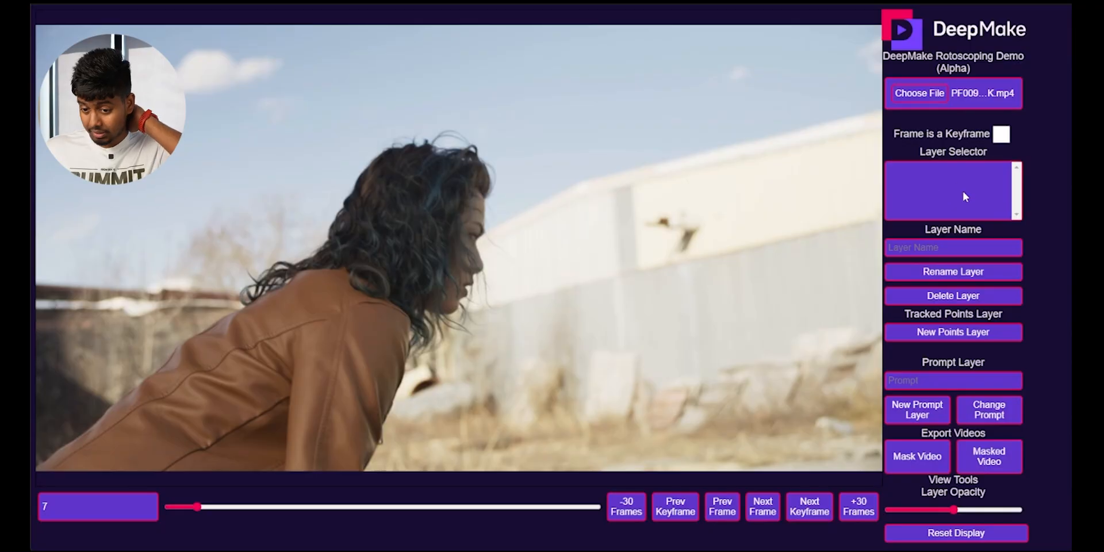
# Create a prompt layer that masks the subject using the prompt "Woman".
pyautogui.click(944, 244)
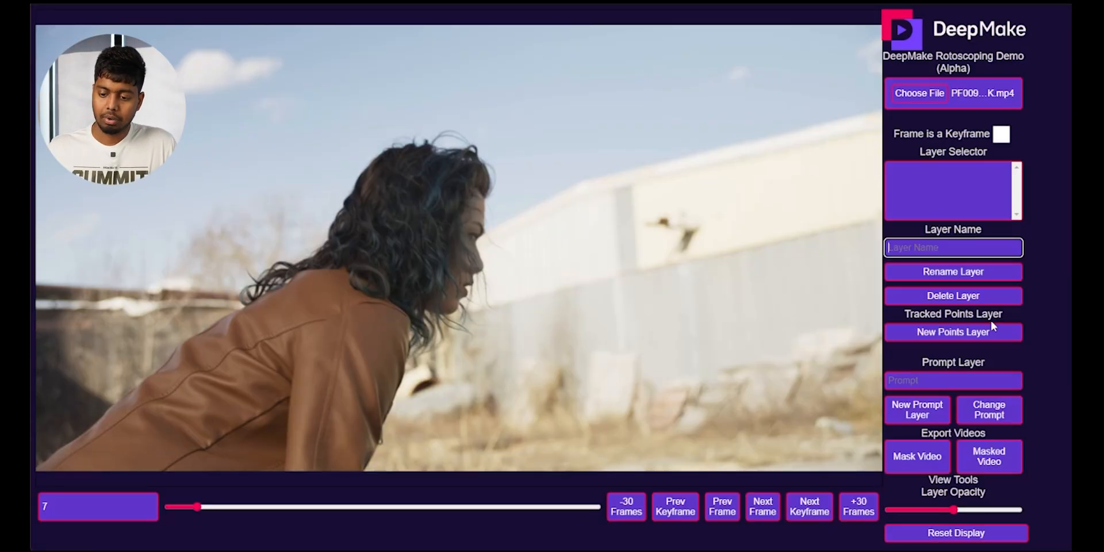
pyautogui.click(950, 382)
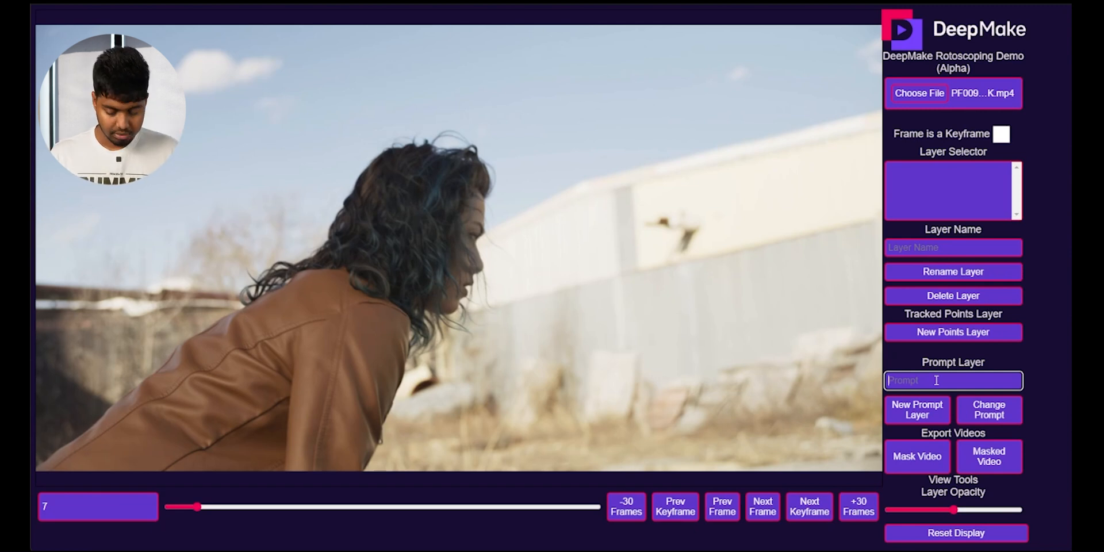
pyautogui.write('Woman')
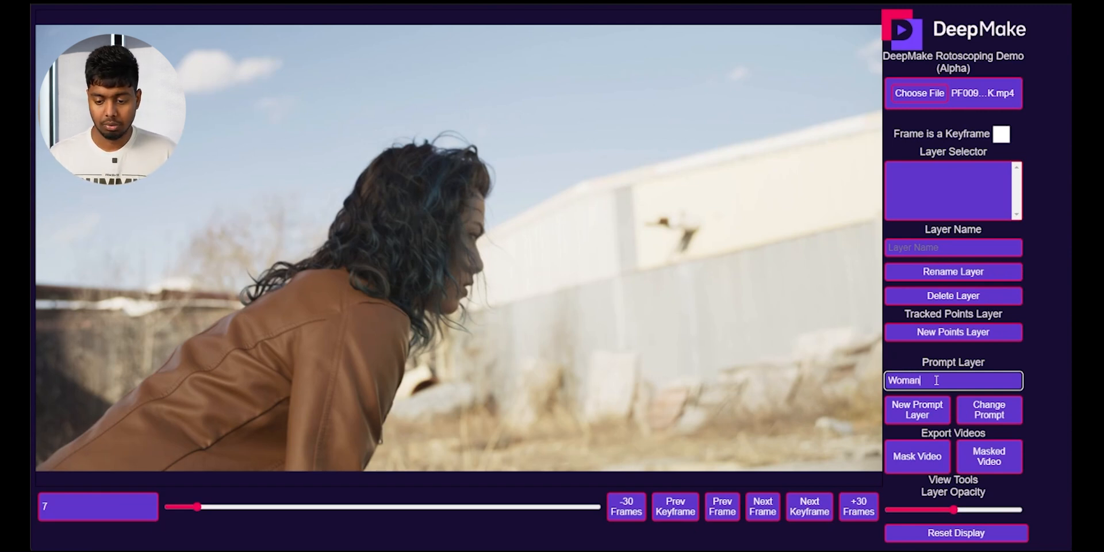
pyautogui.press('Return')
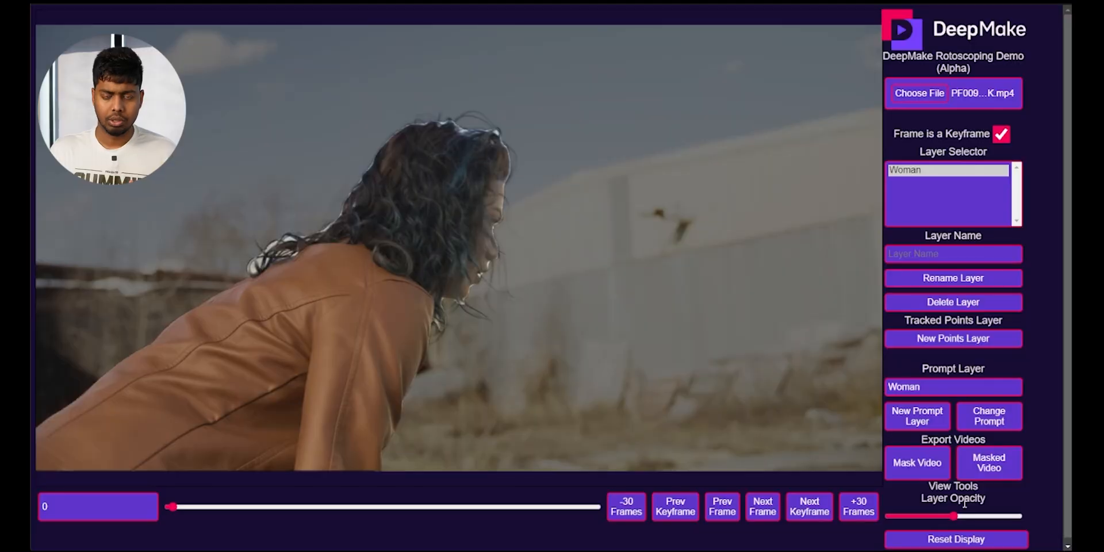
# Raise the layer opacity and mark frame 97 as a keyframe for the woman's mask.
pyautogui.moveTo(981, 516)
pyautogui.mouseDown()
pyautogui.moveTo(904, 516)
pyautogui.moveTo(1030, 512)
pyautogui.moveTo(982, 517)
pyautogui.mouseUp()
pyautogui.moveTo(173, 509); pyautogui.dragTo(510, 504)
pyautogui.click(1002, 135)
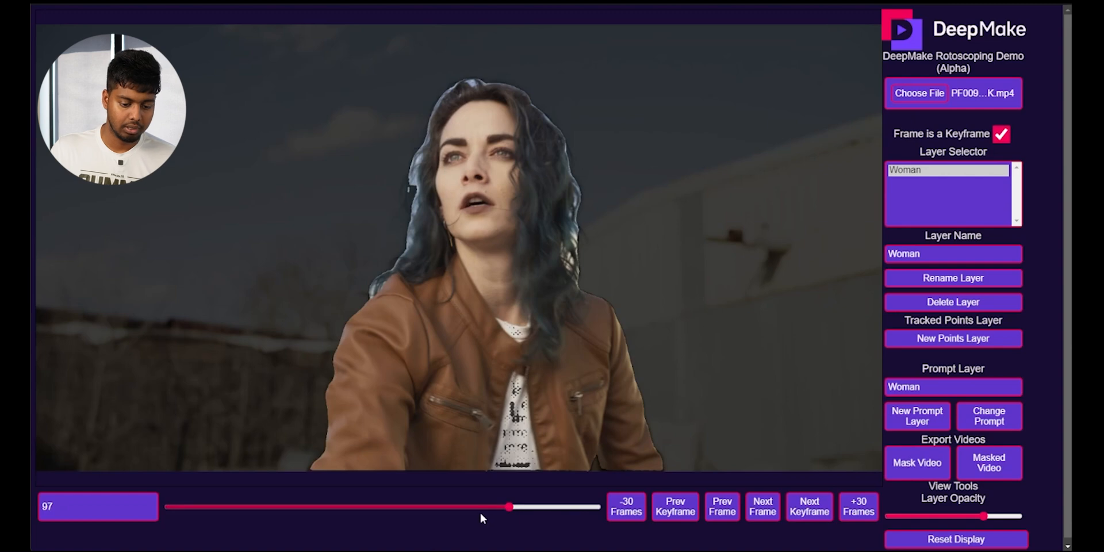
# Create a tracked points layer named Woman2 at frame 63 and mark that frame as a keyframe.
pyautogui.moveTo(506, 505); pyautogui.dragTo(240, 520)
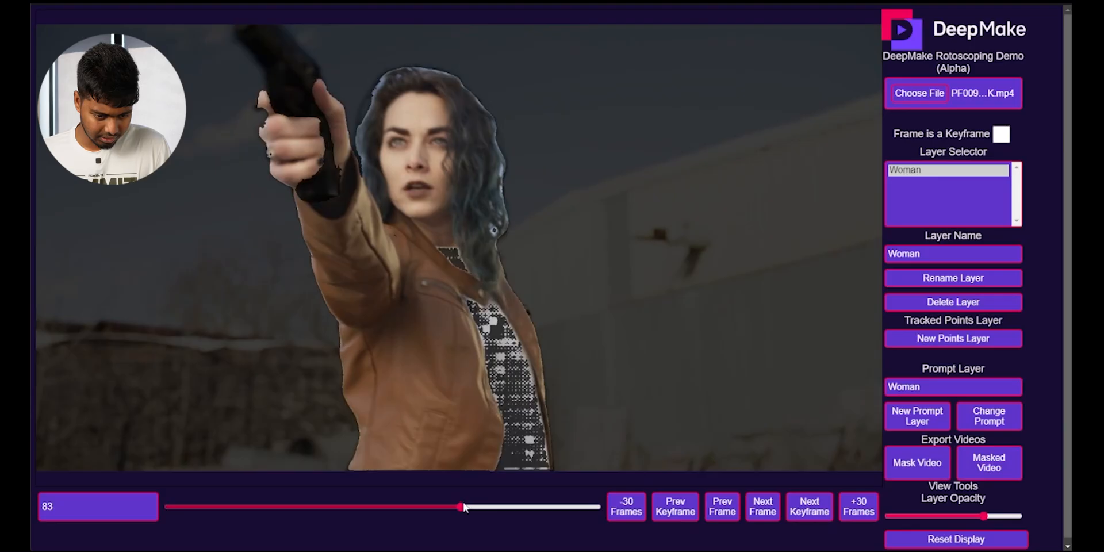
pyautogui.moveTo(464, 507); pyautogui.dragTo(508, 510)
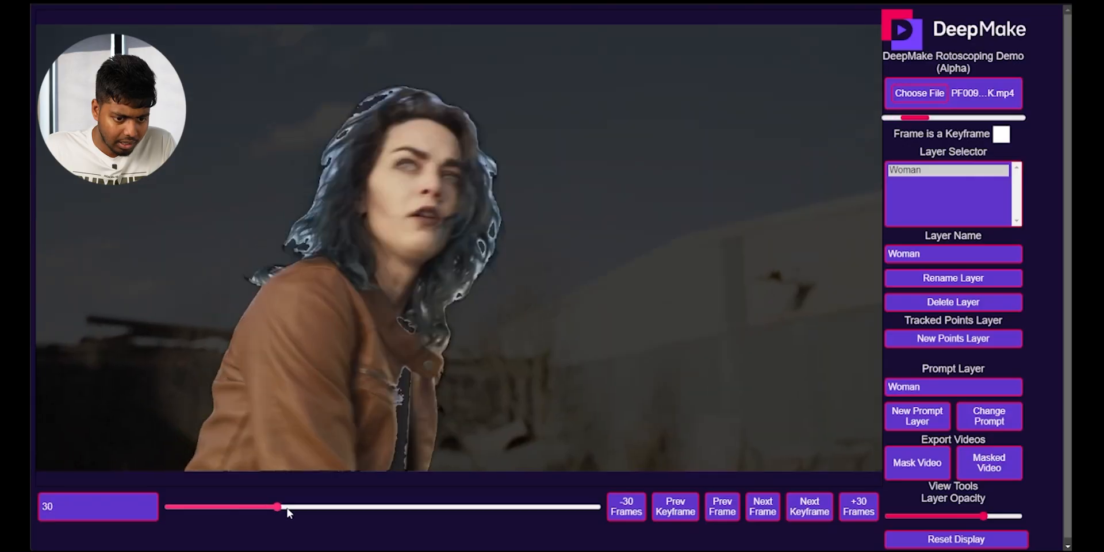
pyautogui.moveTo(288, 511); pyautogui.dragTo(391, 510)
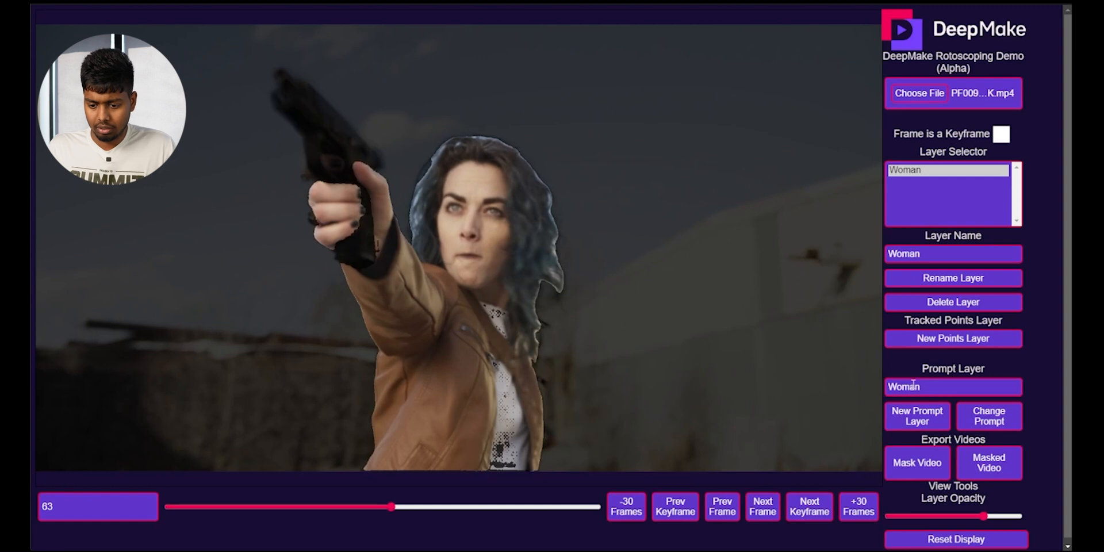
pyautogui.click(926, 254)
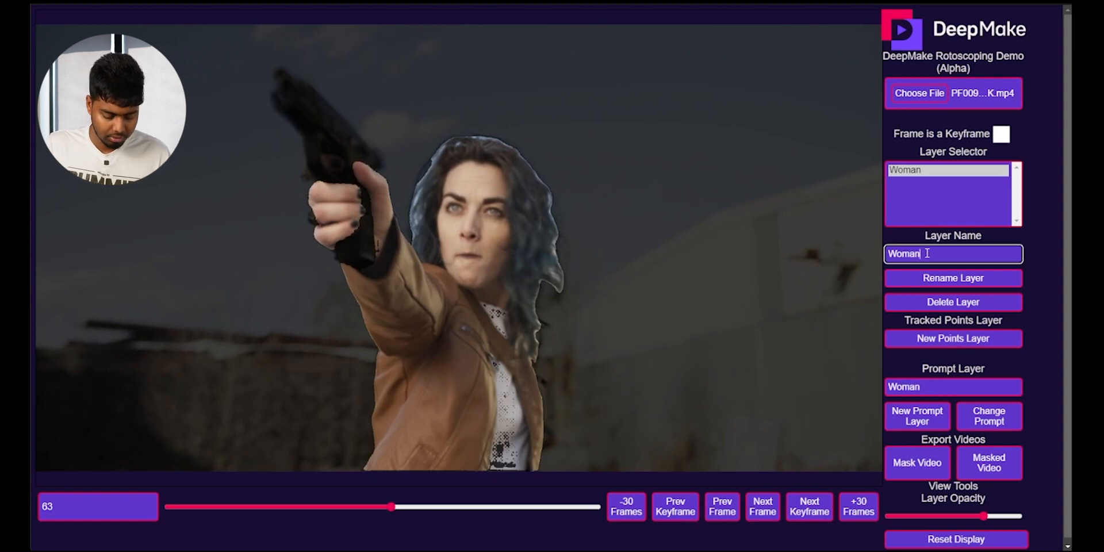
pyautogui.write('2')
pyautogui.click(946, 338)
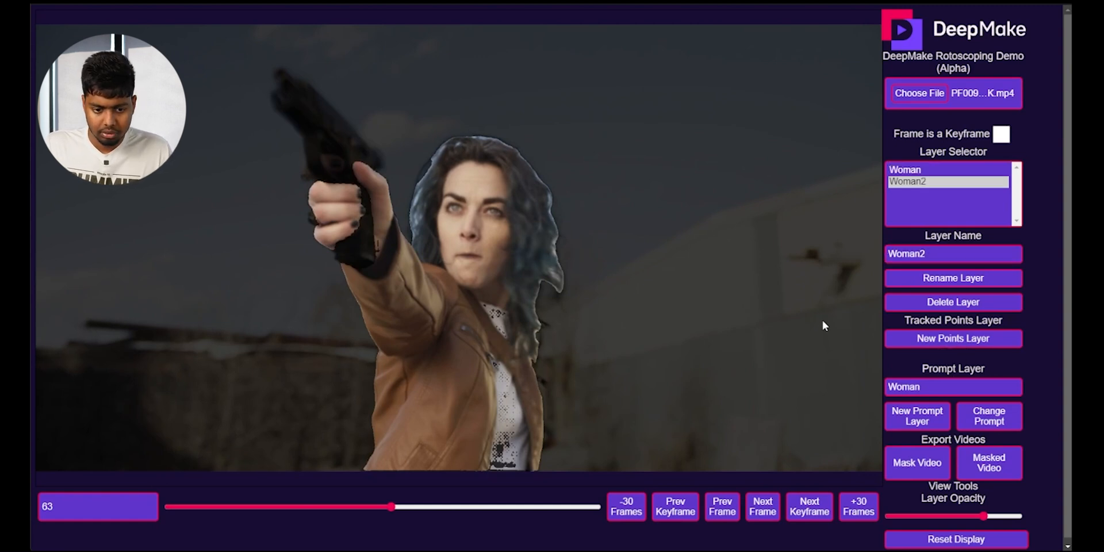
pyautogui.click(1002, 133)
# Delete the Woman prompt layer and the Woman2 points layer.
pyautogui.click(975, 170)
pyautogui.click(970, 306)
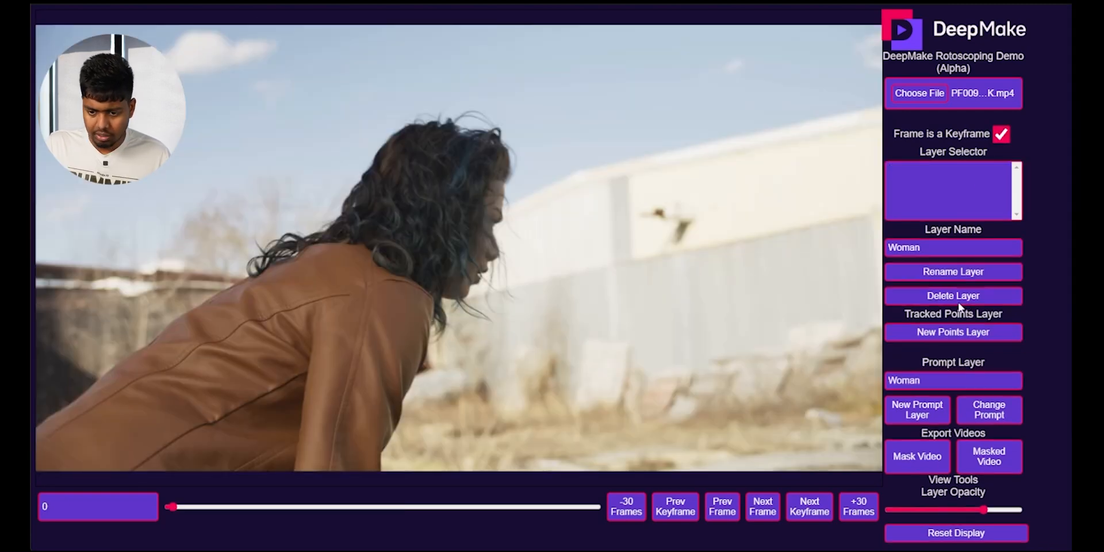
pyautogui.moveTo(215, 508); pyautogui.dragTo(323, 514)
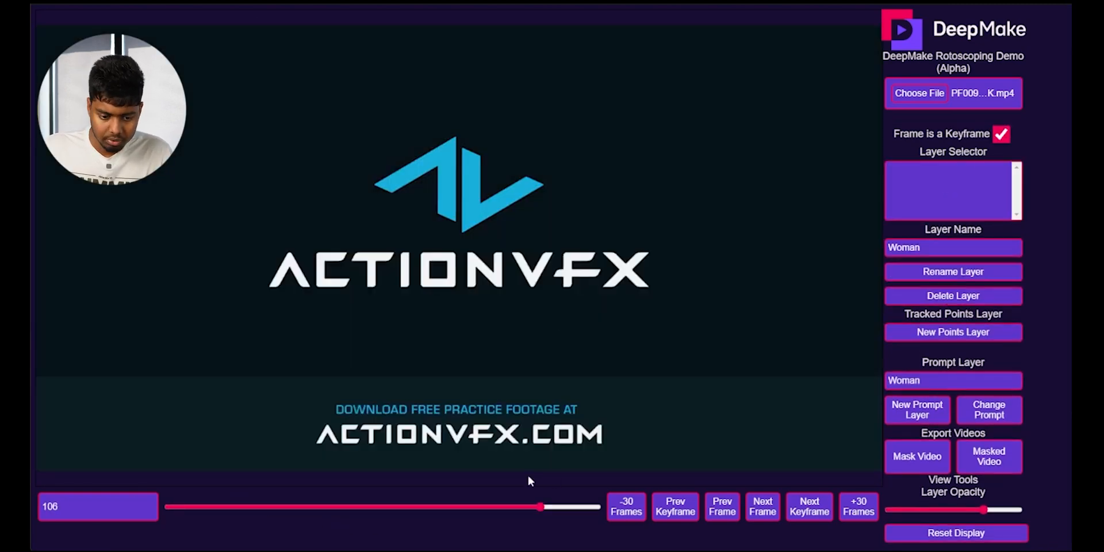
pyautogui.moveTo(535, 507); pyautogui.dragTo(540, 506)
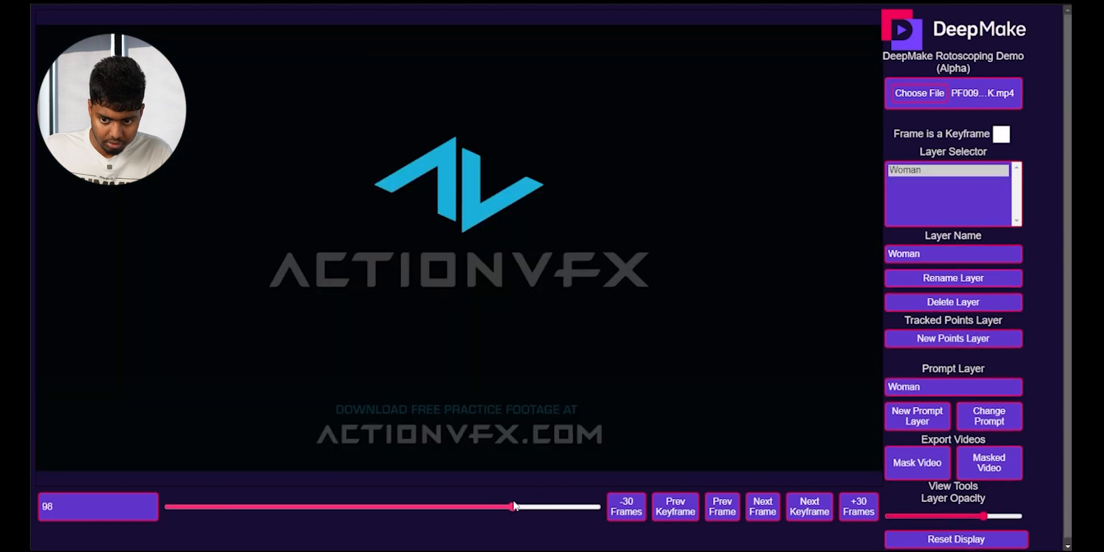
pyautogui.moveTo(522, 505); pyautogui.dragTo(512, 506)
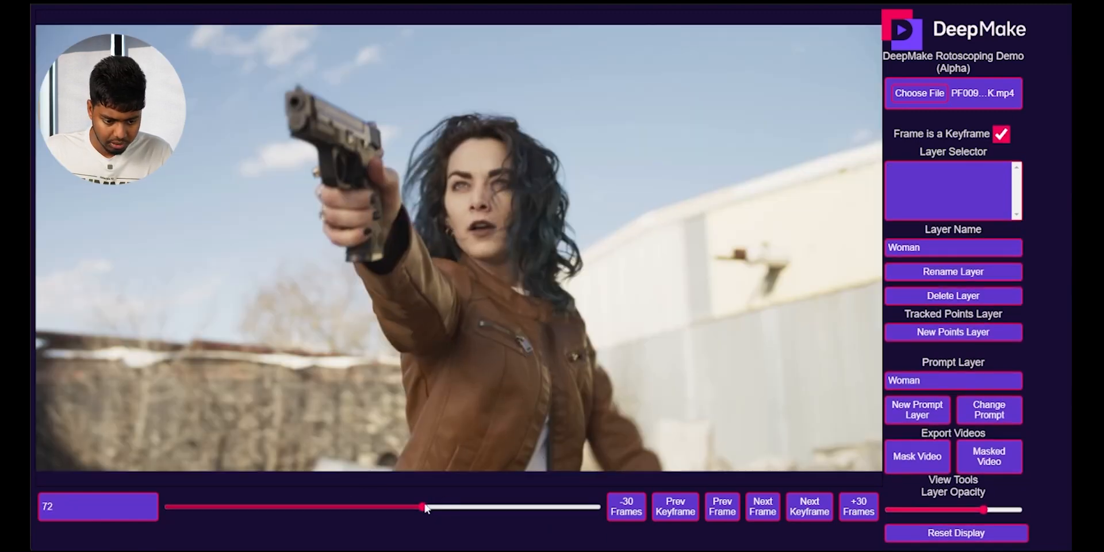
pyautogui.moveTo(424, 507); pyautogui.dragTo(391, 506)
pyautogui.click(920, 170)
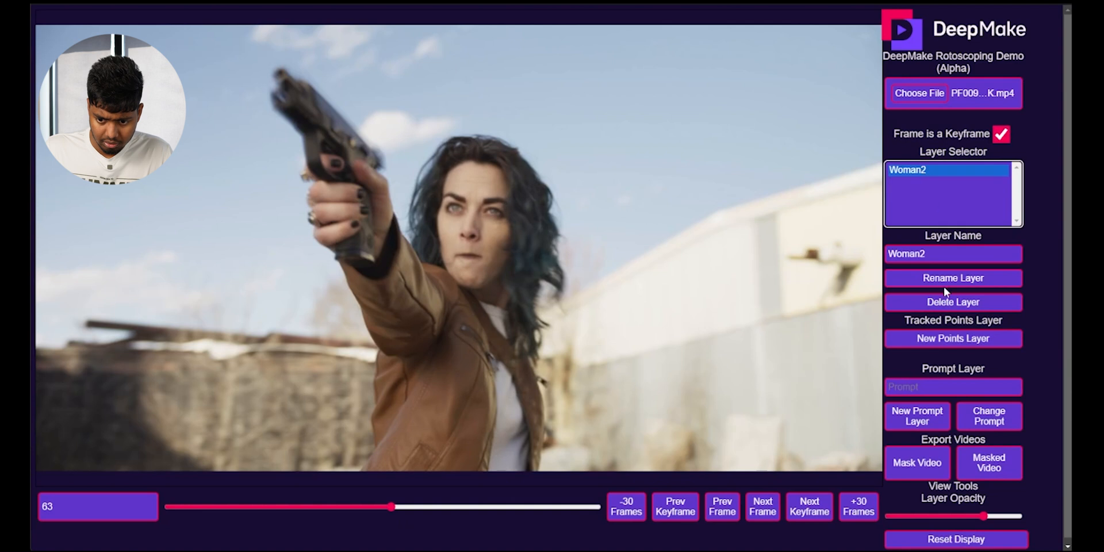
pyautogui.click(945, 305)
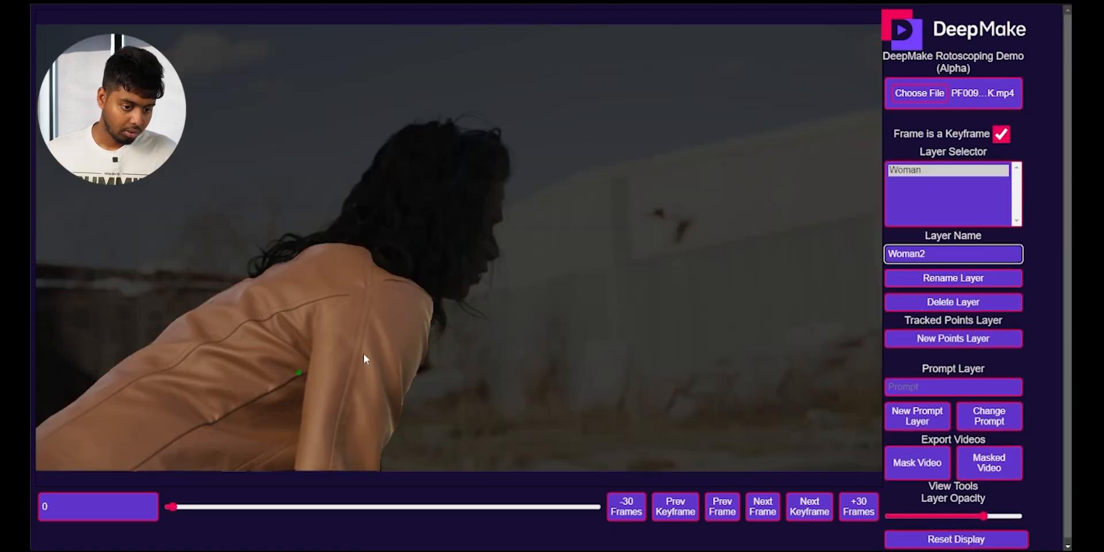
pyautogui.click(960, 300)
# Create a tracked points layer named Woman and place points on the woman's jacket and face at frame 0.
pyautogui.click(955, 338)
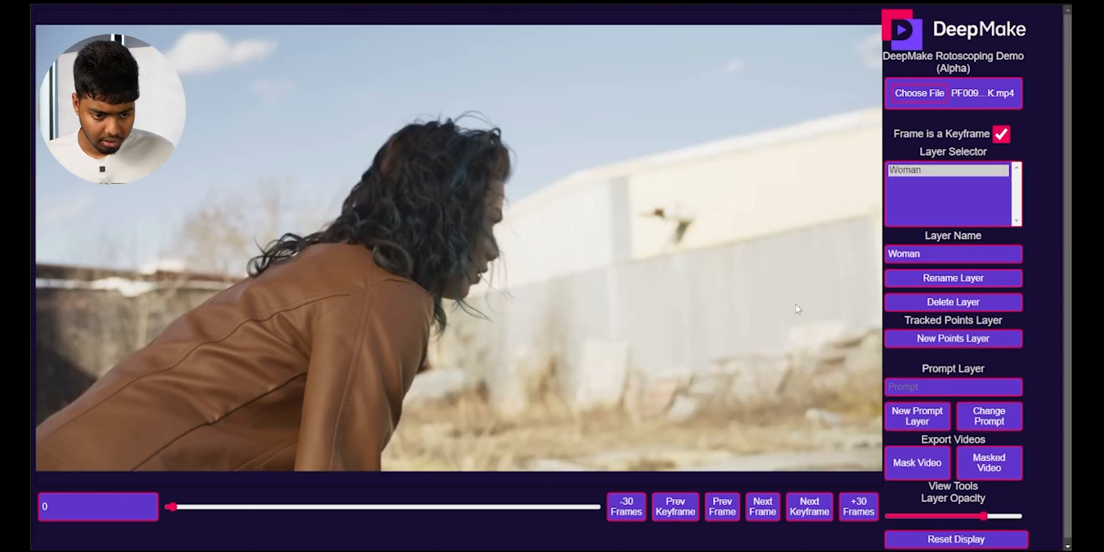
pyautogui.click(150, 426)
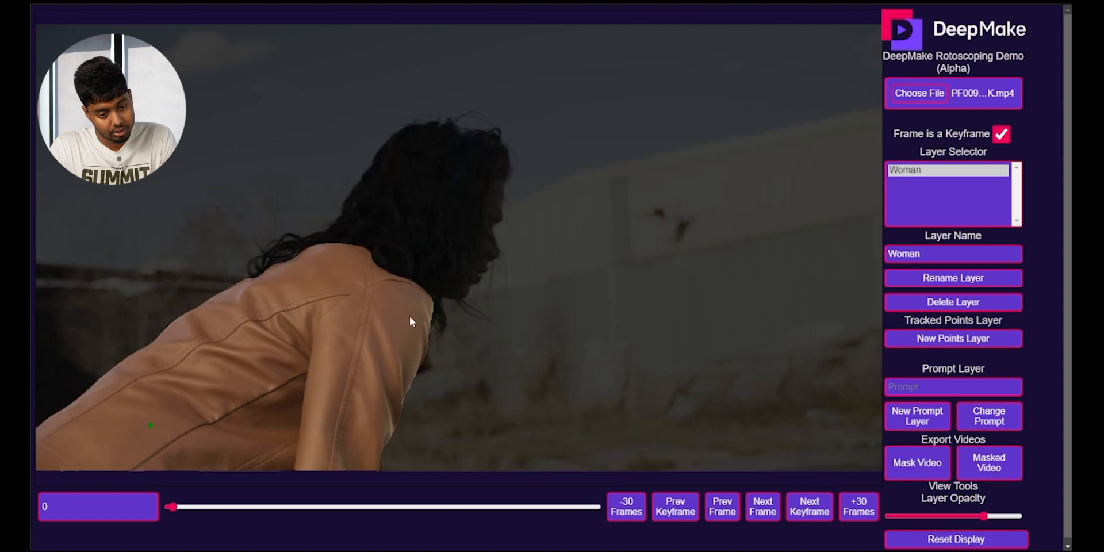
pyautogui.click(481, 247)
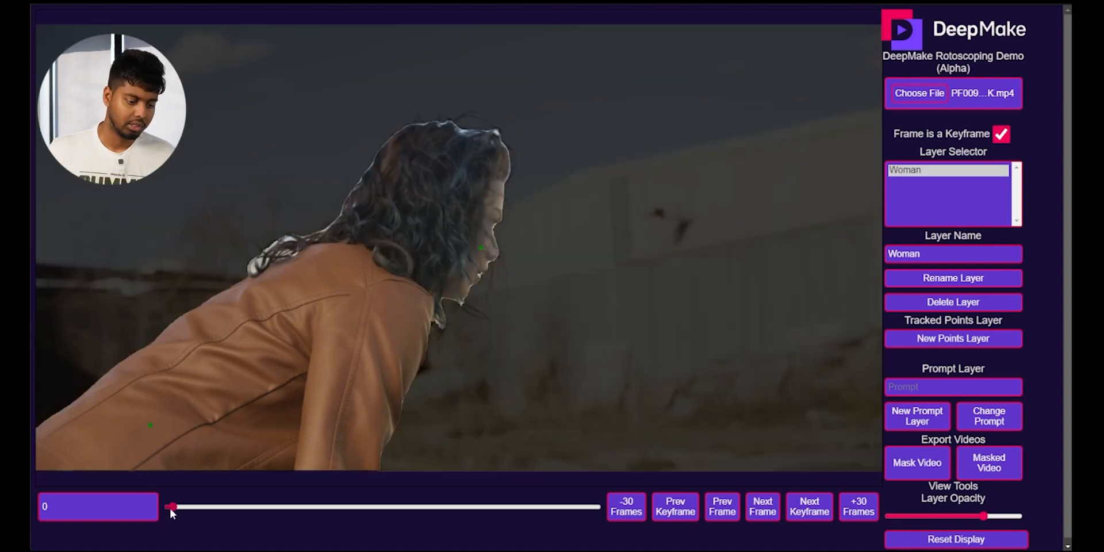
# Go to frame 61 and add a tracked point on the gun to include it in the mask.
pyautogui.moveTo(171, 507); pyautogui.dragTo(384, 509)
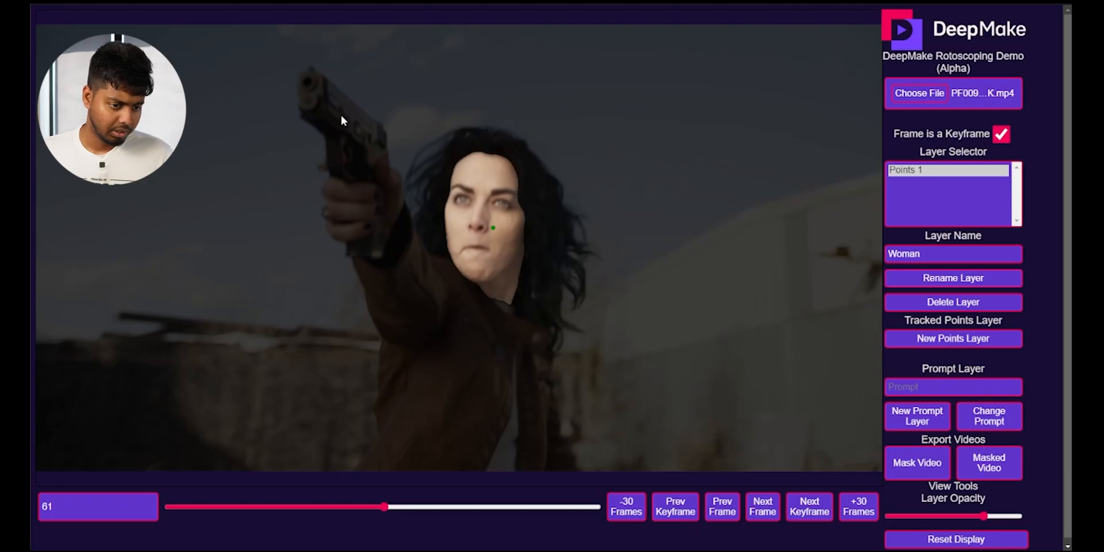
pyautogui.click(341, 117)
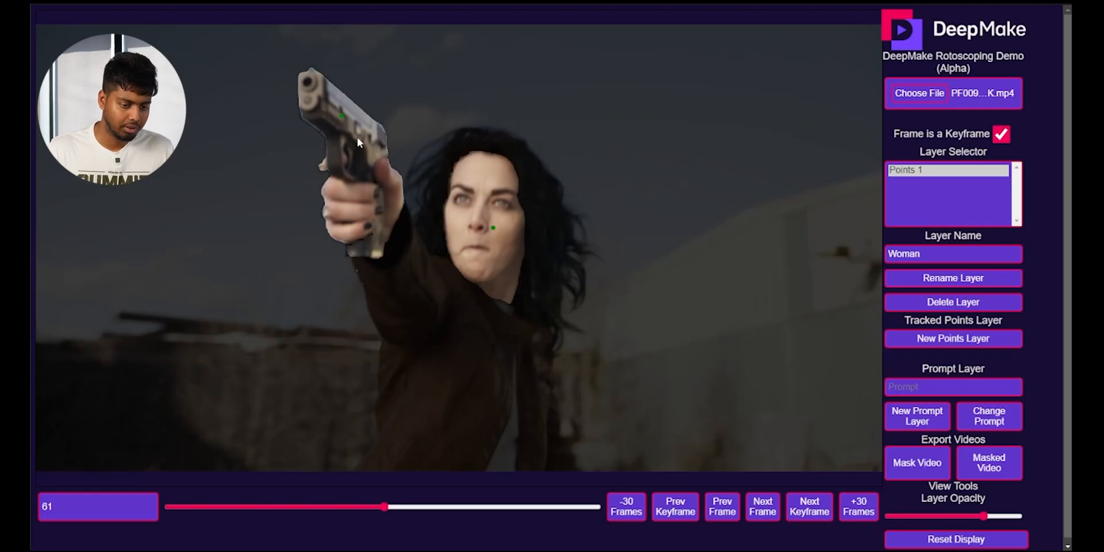
pyautogui.click(377, 506)
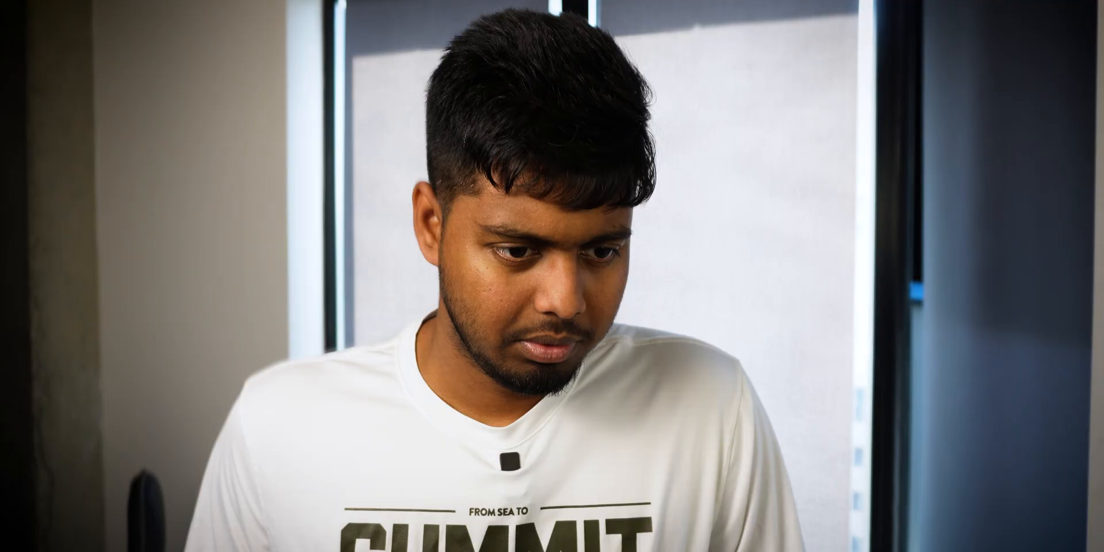